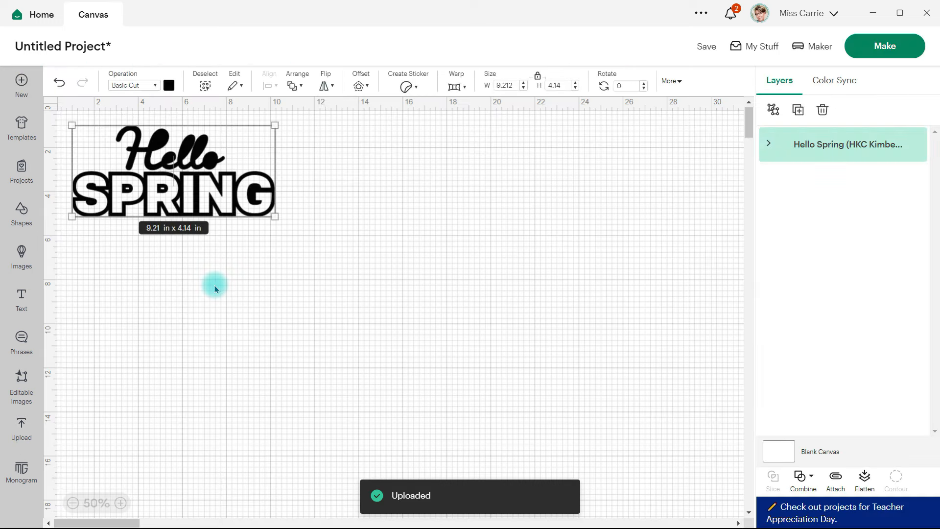
Step: Upload the Easter basket image, naming it Easter Basket with the designer's name and tagging it easter, easter eggs, basket, spring, flowers
{"action": "left_click", "coordinate": [21, 428]}
{"action": "left_click", "coordinate": [142, 224]}
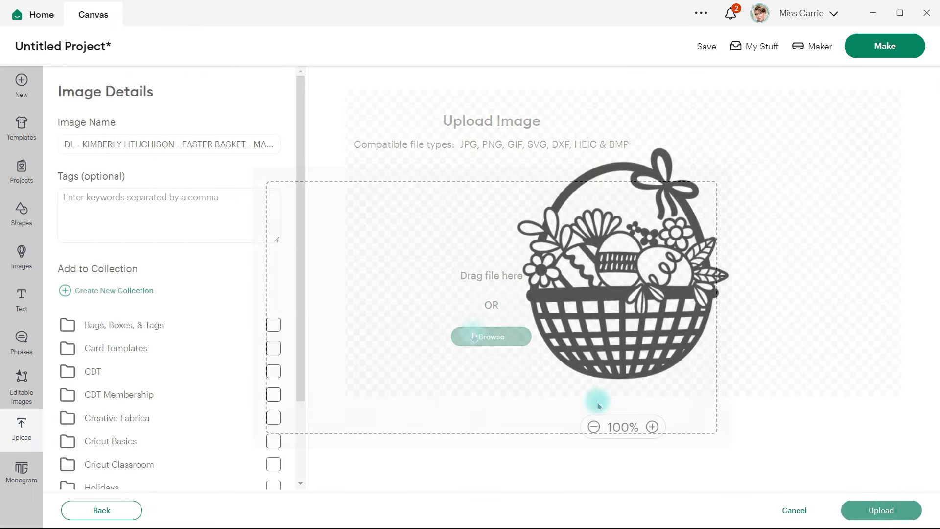
{"action": "left_click", "coordinate": [80, 142]}
{"action": "left_click_drag", "start_coordinate": [82, 143], "coordinate": [54, 143]}
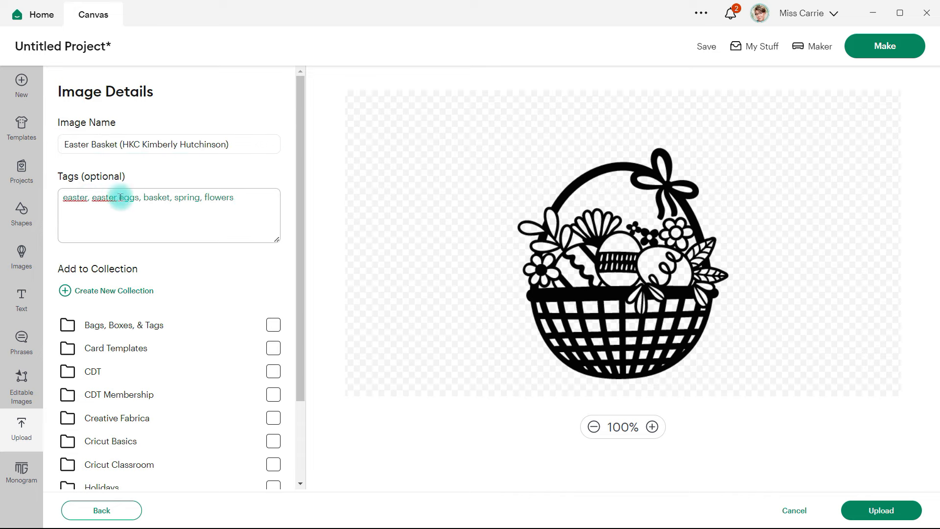
{"action": "left_click", "coordinate": [896, 506]}
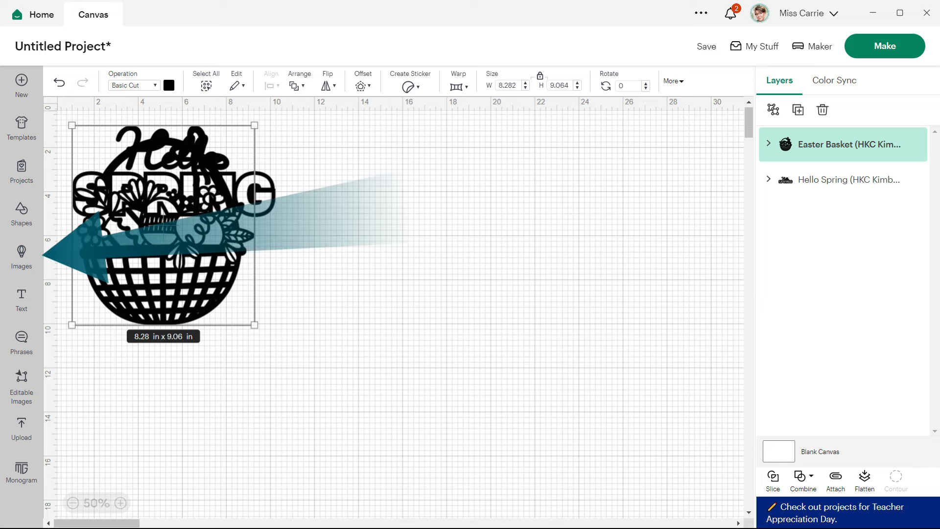
Step: Filter the image library to uploaded images, search it for "easter" and "spring", and return to the canvas
{"action": "left_click", "coordinate": [19, 266]}
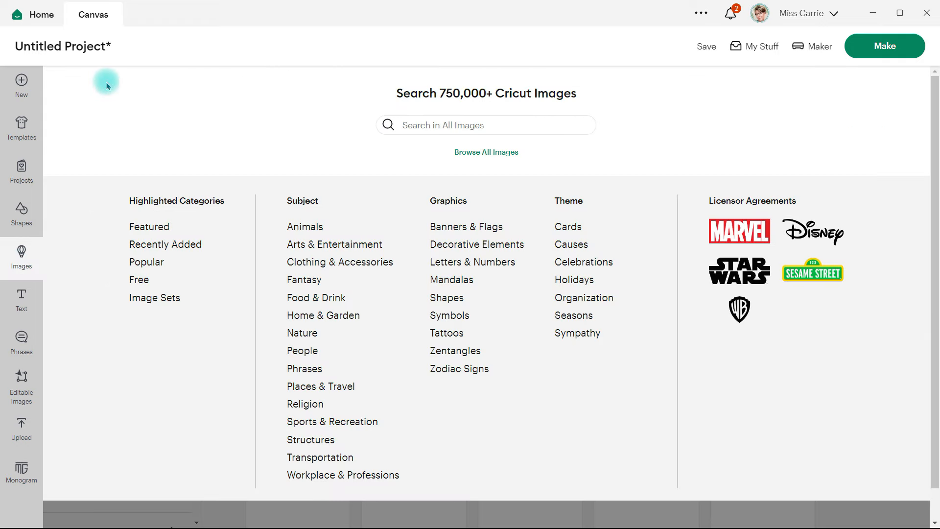
{"action": "left_click", "coordinate": [509, 156]}
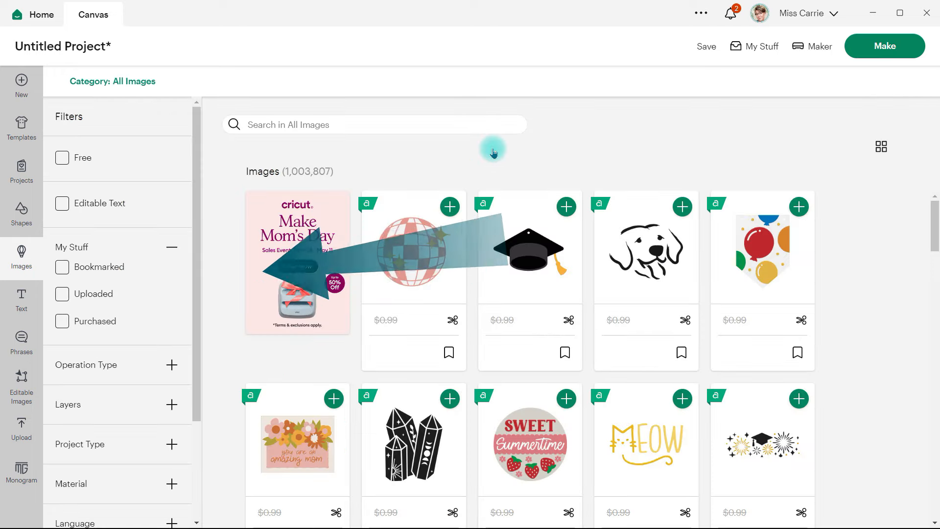
{"action": "left_click", "coordinate": [62, 294]}
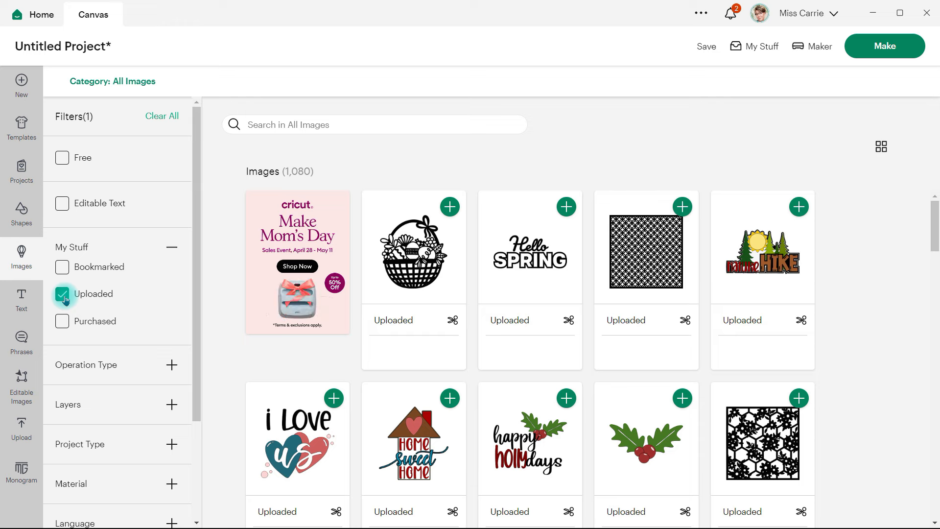
{"action": "left_click", "coordinate": [364, 122]}
{"action": "type", "text": "easter"}
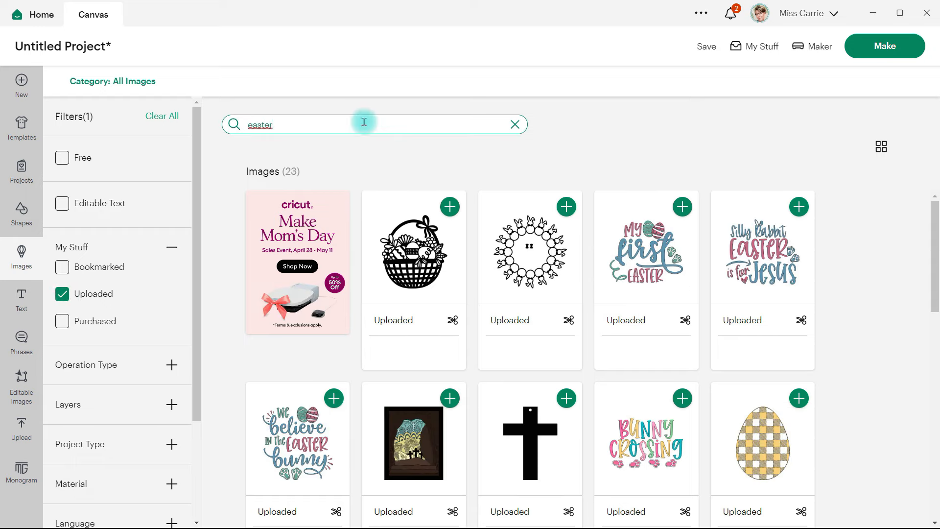
{"action": "double_click", "coordinate": [364, 122]}
{"action": "type", "text": "spring"}
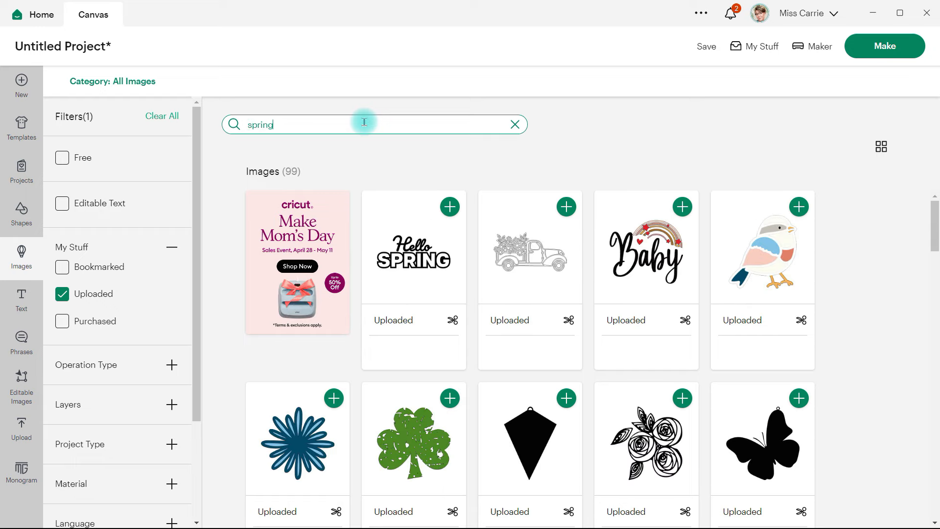
{"action": "left_click", "coordinate": [22, 251]}
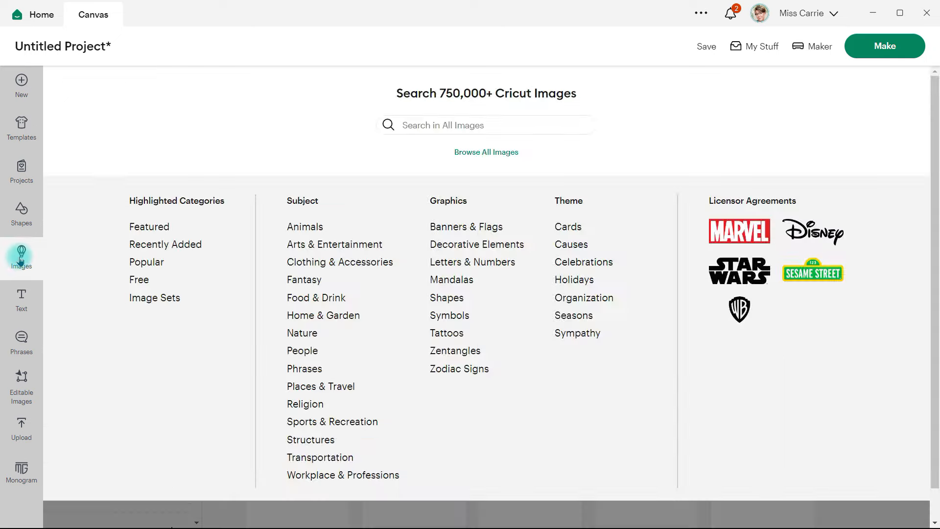
{"action": "left_click", "coordinate": [21, 252]}
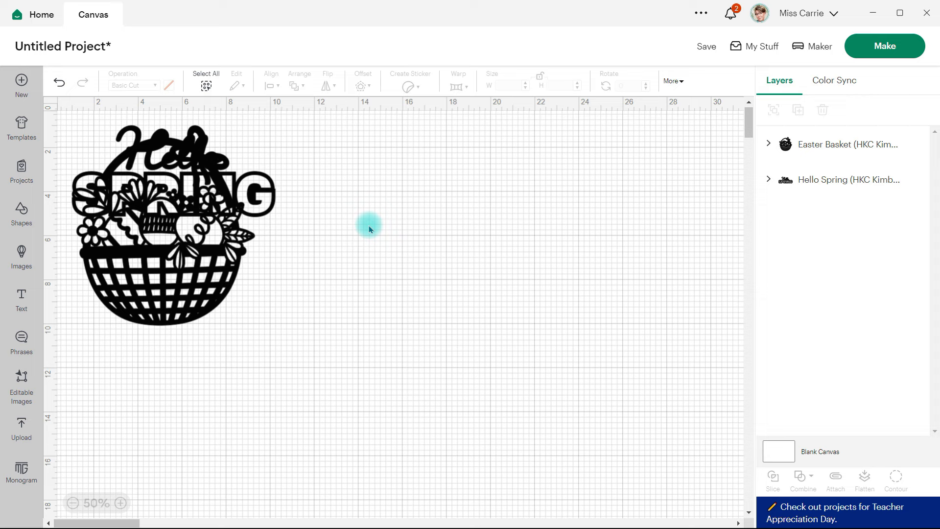
Step: Move the Easter basket clear of the Hello Spring design and delete the stray sliver layer from the basket group
{"action": "left_click_drag", "start_coordinate": [163, 286], "coordinate": [486, 300]}
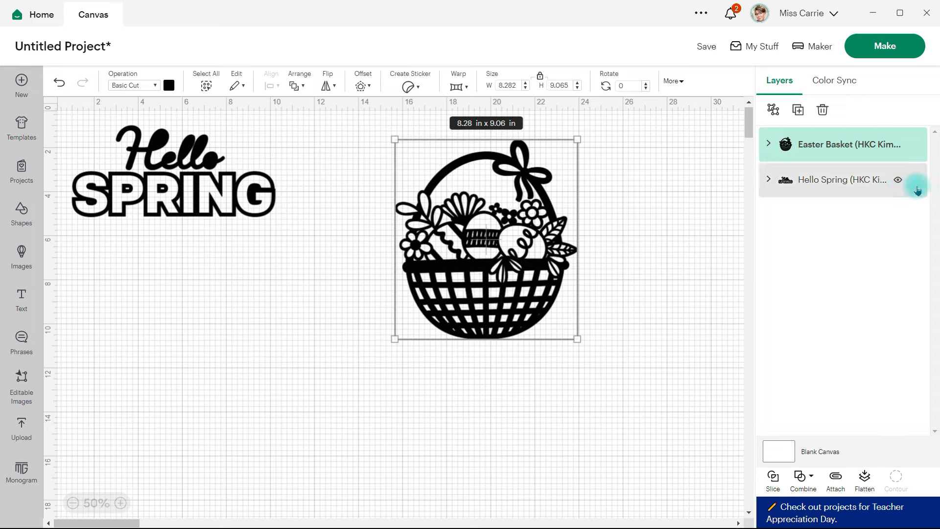
{"action": "left_click", "coordinate": [768, 143]}
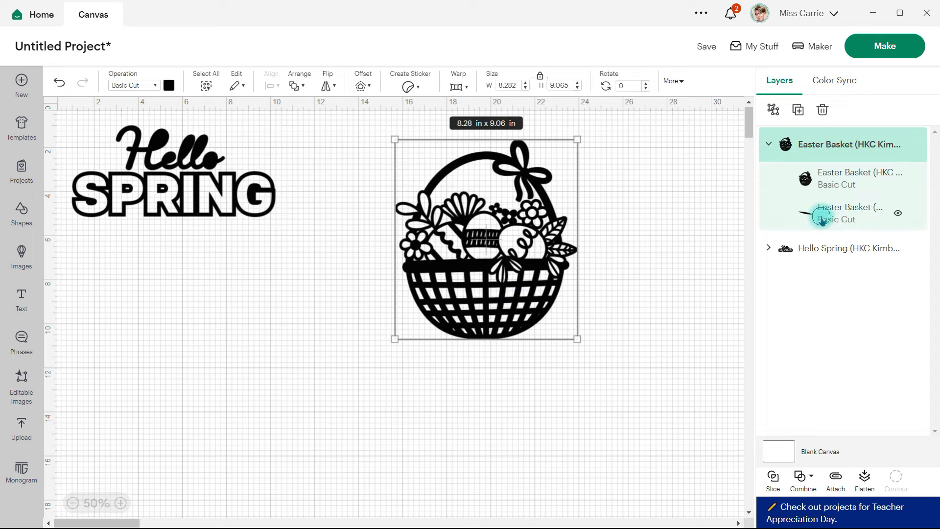
{"action": "left_click", "coordinate": [822, 217]}
{"action": "left_click", "coordinate": [823, 109]}
Step: Delete the five stray fragment layers from the Hello Spring group, keeping the two word layers, and hide the group
{"action": "left_click", "coordinate": [768, 180]}
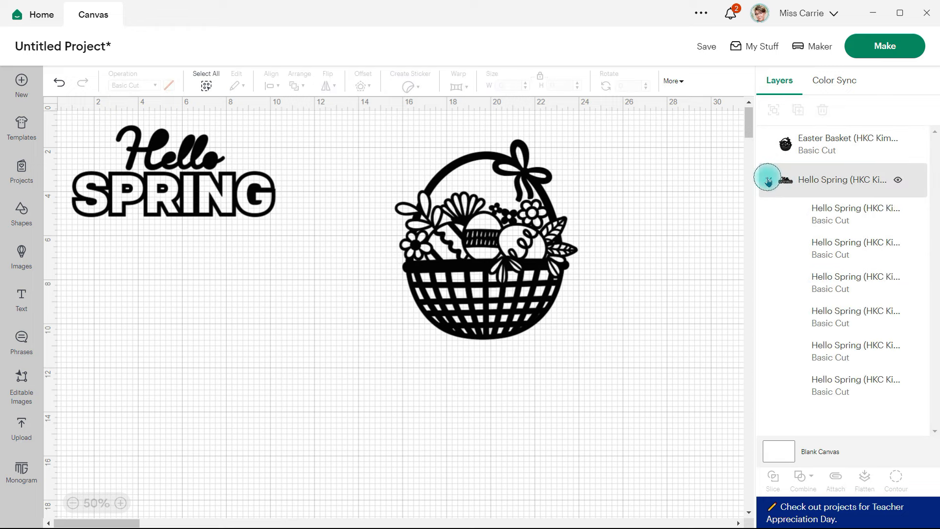
{"action": "left_click", "coordinate": [832, 283]}
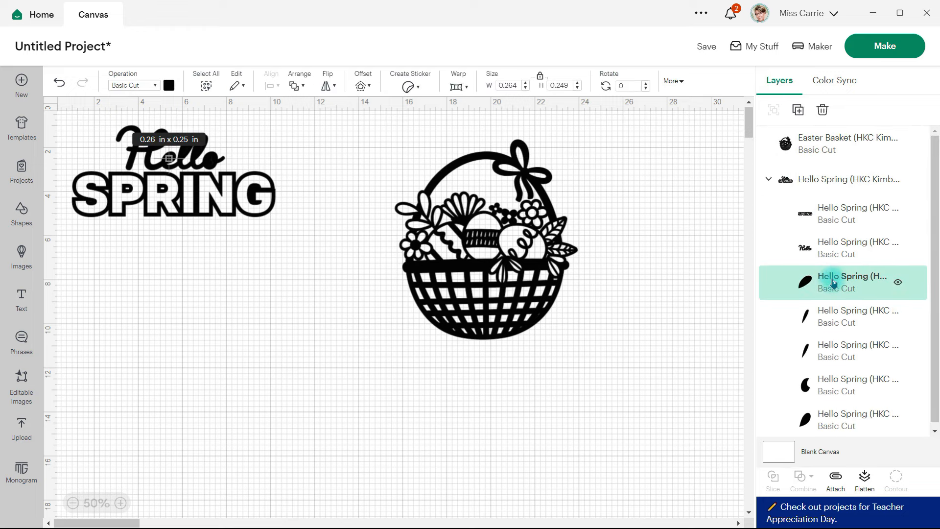
{"action": "left_click", "coordinate": [821, 110]}
{"action": "left_click", "coordinate": [826, 289]}
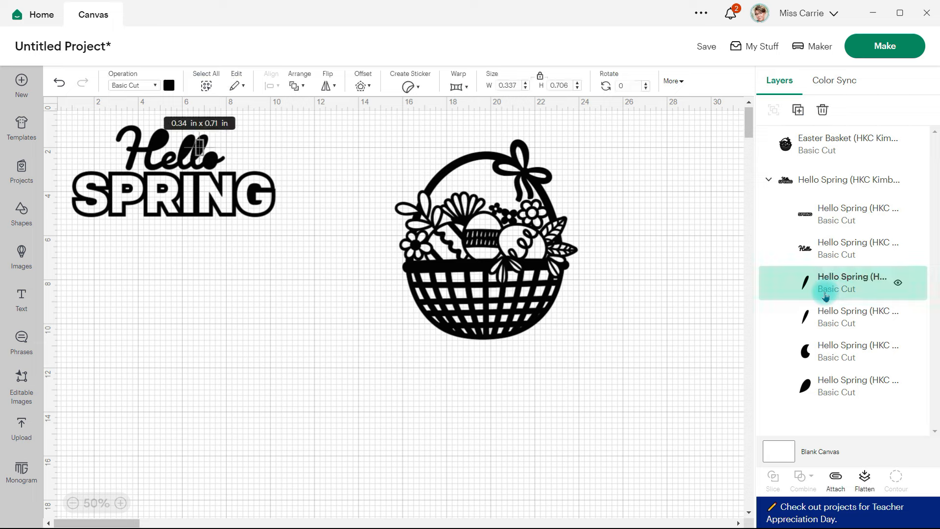
{"action": "left_click", "coordinate": [822, 110]}
{"action": "left_click", "coordinate": [828, 282]}
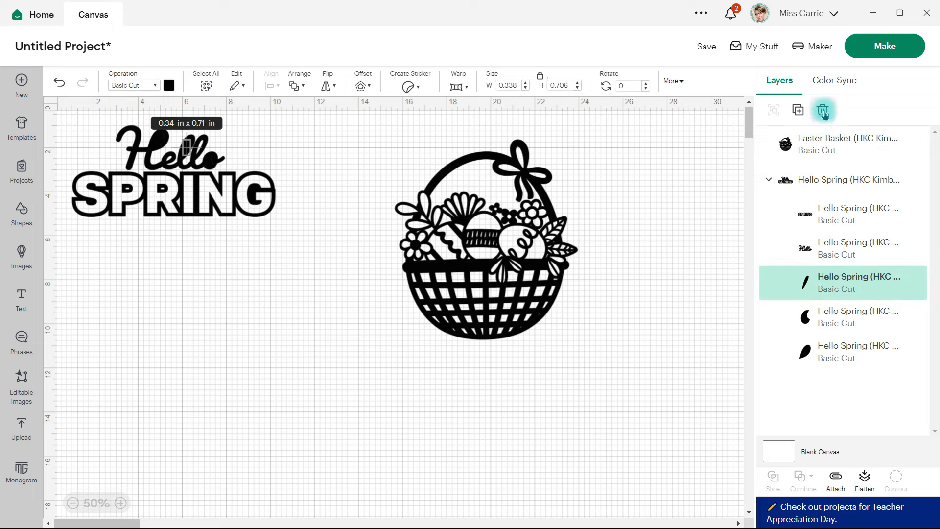
{"action": "left_click", "coordinate": [823, 111]}
{"action": "left_click", "coordinate": [825, 280]}
{"action": "left_click", "coordinate": [823, 110]}
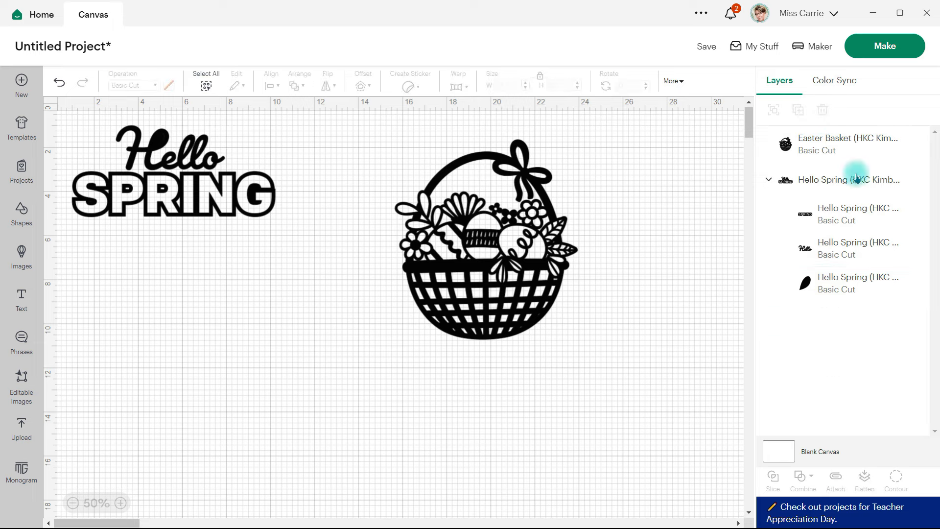
{"action": "left_click", "coordinate": [824, 280]}
{"action": "left_click", "coordinate": [822, 111]}
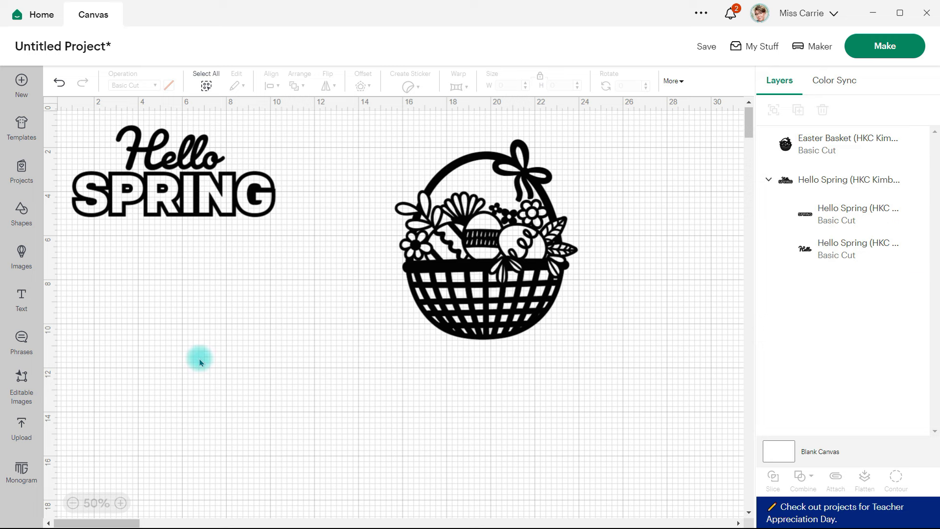
{"action": "left_click", "coordinate": [182, 189]}
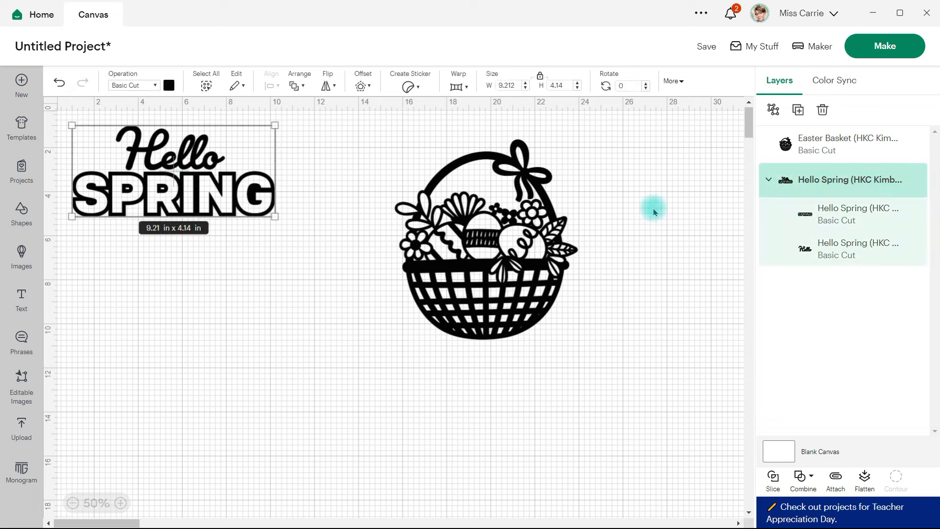
{"action": "left_click", "coordinate": [898, 179]}
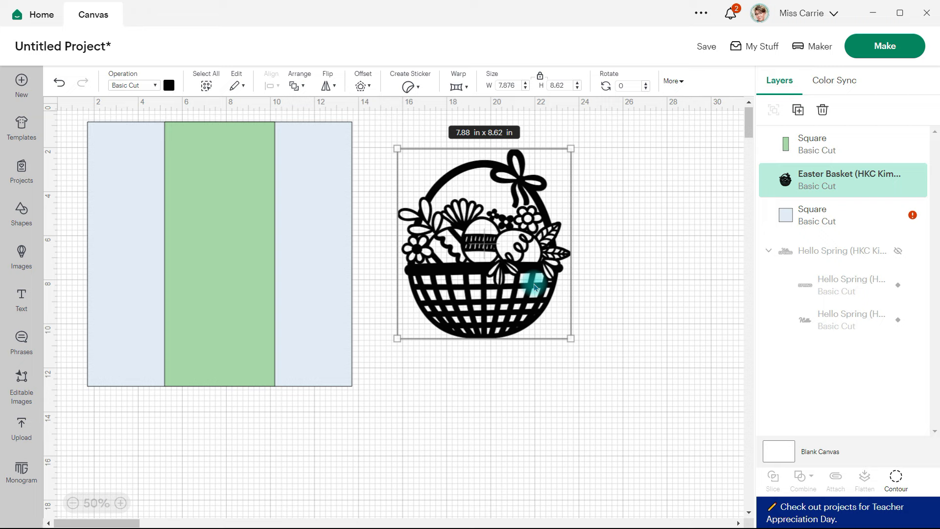
Step: Try the Easter basket at different sizes and positions over the squares, ending at about 8.68 by 9.5 in beside them
{"action": "left_click_drag", "start_coordinate": [536, 278], "coordinate": [258, 287]}
{"action": "left_click_drag", "start_coordinate": [295, 337], "coordinate": [339, 380]}
{"action": "left_click_drag", "start_coordinate": [310, 324], "coordinate": [308, 308]}
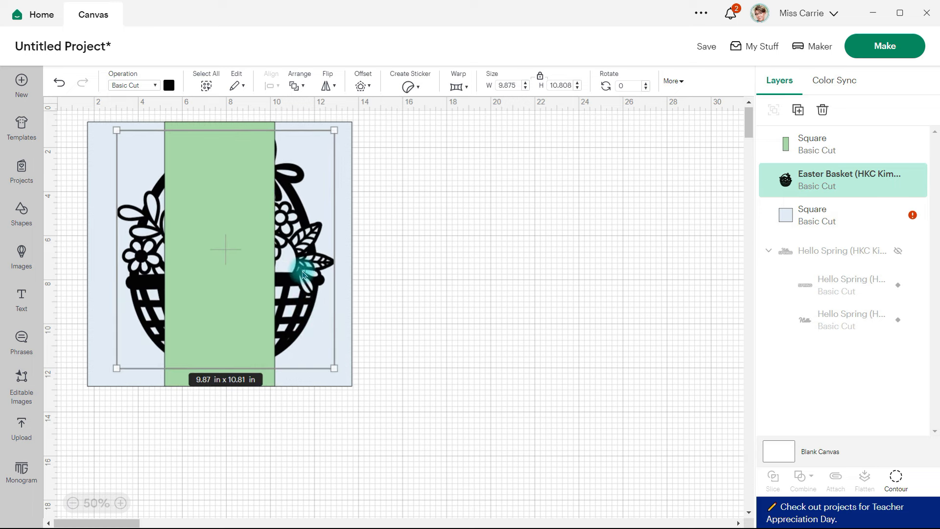
{"action": "left_click_drag", "start_coordinate": [310, 270], "coordinate": [305, 267]}
{"action": "left_click_drag", "start_coordinate": [329, 356], "coordinate": [342, 374]}
{"action": "left_click_drag", "start_coordinate": [313, 316], "coordinate": [290, 319]}
{"action": "left_click_drag", "start_coordinate": [321, 382], "coordinate": [273, 290]}
{"action": "left_click_drag", "start_coordinate": [122, 275], "coordinate": [195, 287]}
{"action": "left_click_drag", "start_coordinate": [328, 306], "coordinate": [250, 305]}
{"action": "left_click_drag", "start_coordinate": [127, 293], "coordinate": [183, 293]}
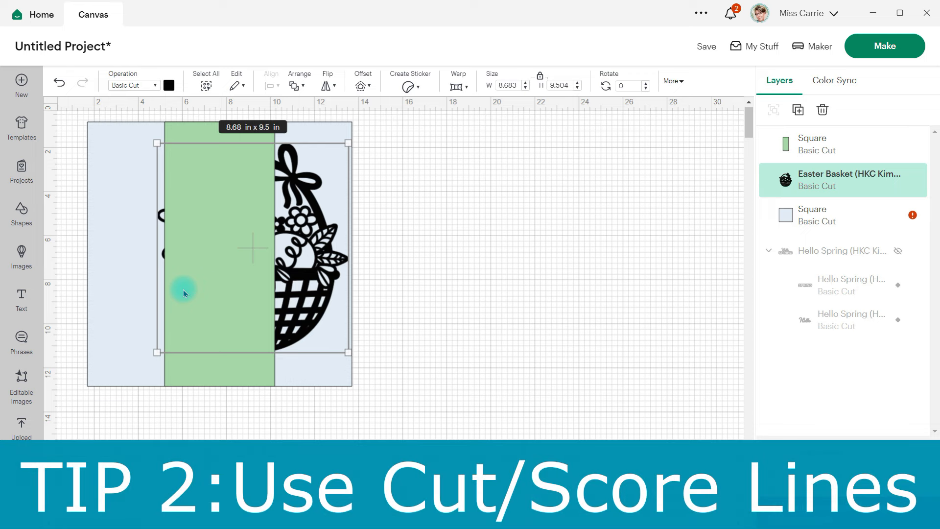
{"action": "left_click_drag", "start_coordinate": [316, 279], "coordinate": [521, 283]}
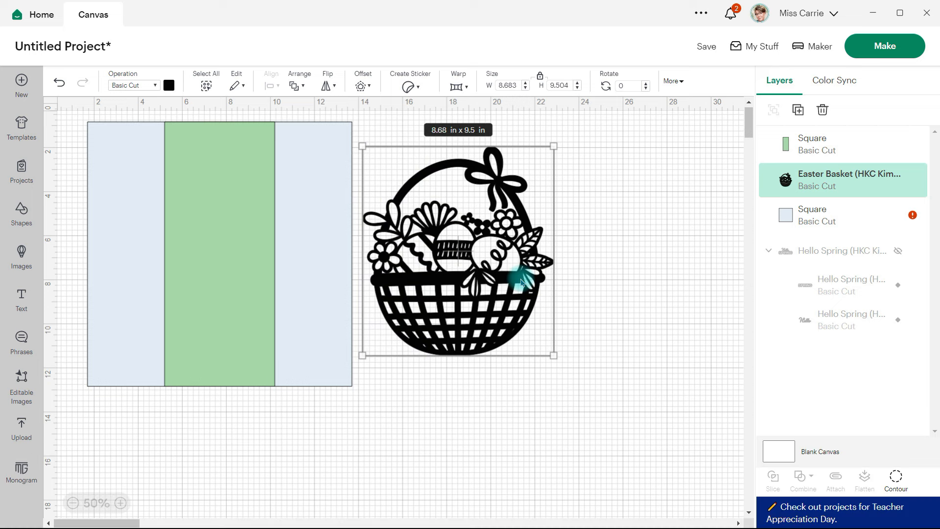
Step: Shrink the Easter basket to about 7.77 by 8.5 in against the blue square and move it clear of the squares
{"action": "left_click_drag", "start_coordinate": [521, 282], "coordinate": [247, 278]}
{"action": "left_click_drag", "start_coordinate": [279, 355], "coordinate": [260, 335]}
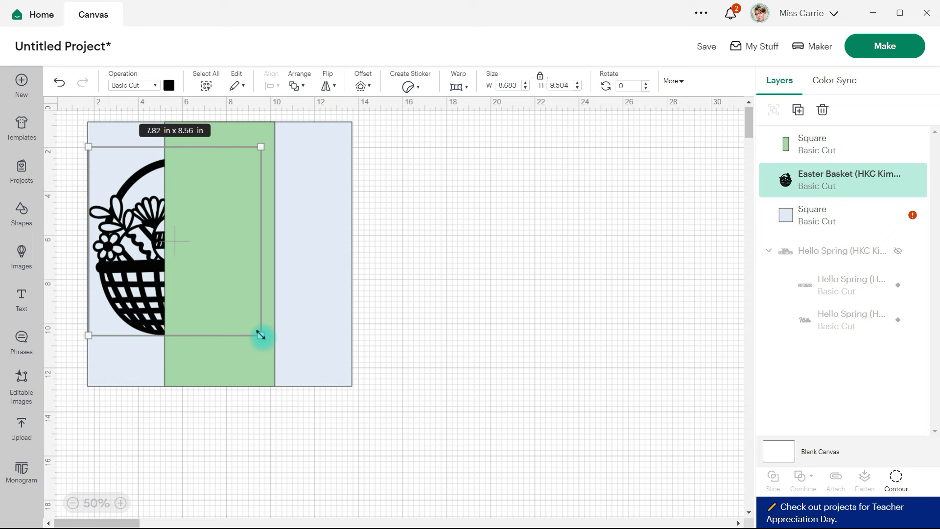
{"action": "left_click_drag", "start_coordinate": [261, 335], "coordinate": [259, 337]}
{"action": "left_click_drag", "start_coordinate": [125, 245], "coordinate": [513, 286]}
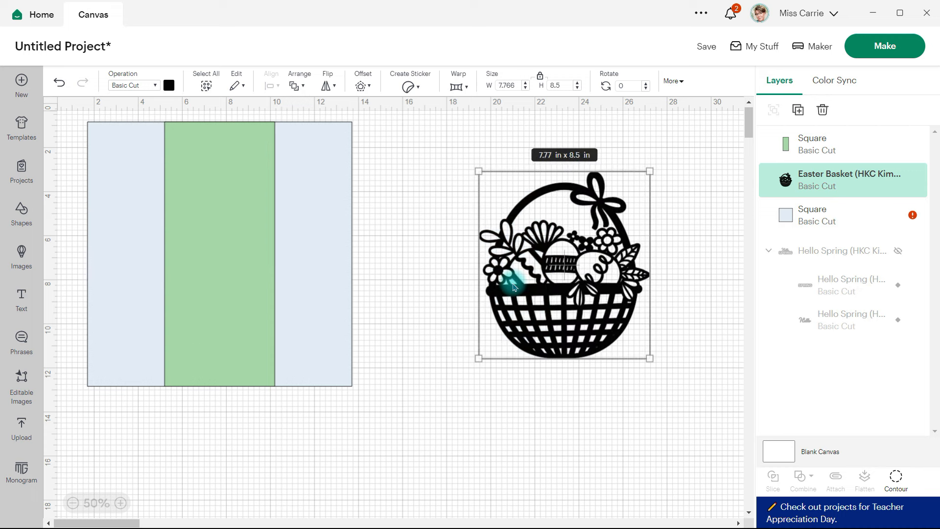
Step: Add a score line between the squares and the Easter basket, and close the HKC May Project window
{"action": "left_click", "coordinate": [20, 215]}
{"action": "left_click", "coordinate": [80, 140]}
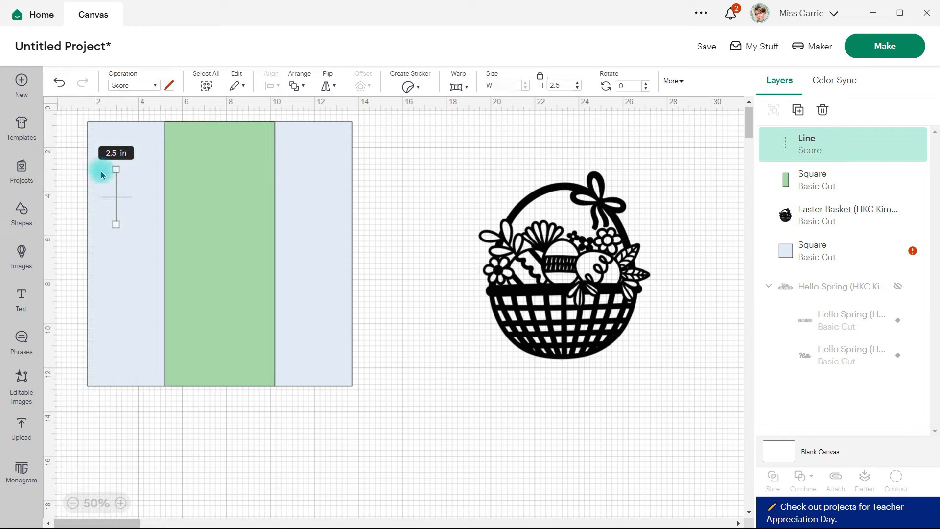
{"action": "left_click_drag", "start_coordinate": [116, 194], "coordinate": [405, 206]}
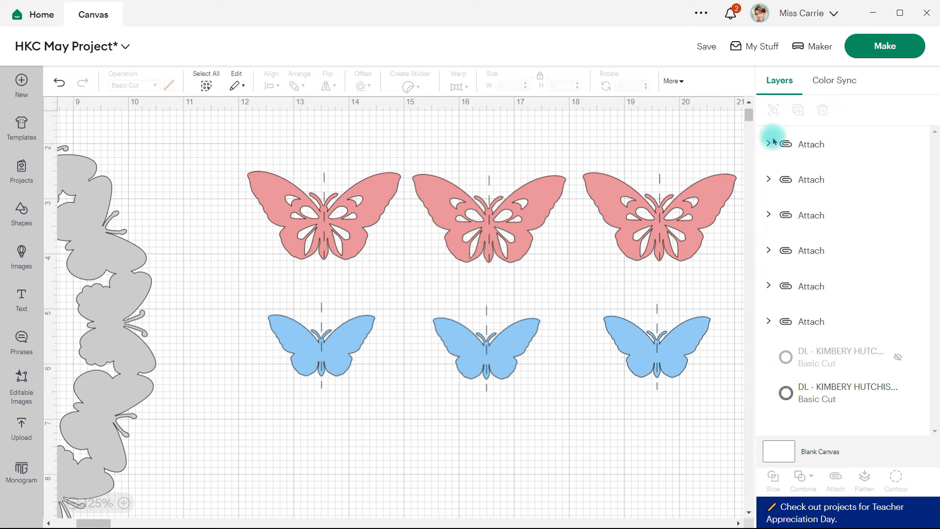
{"action": "left_click", "coordinate": [927, 13]}
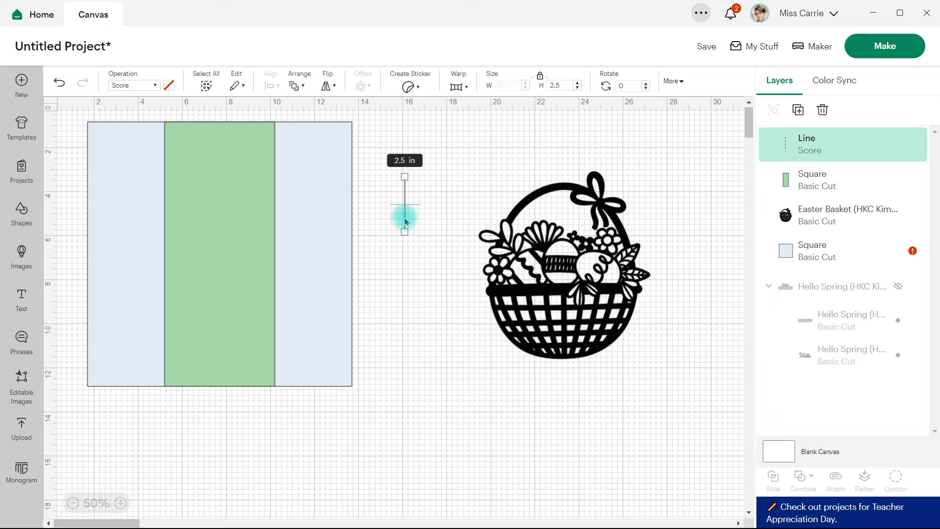
Step: Change the line's operation to Basic Cut and set its height to 8.5 in
{"action": "left_click", "coordinate": [149, 88]}
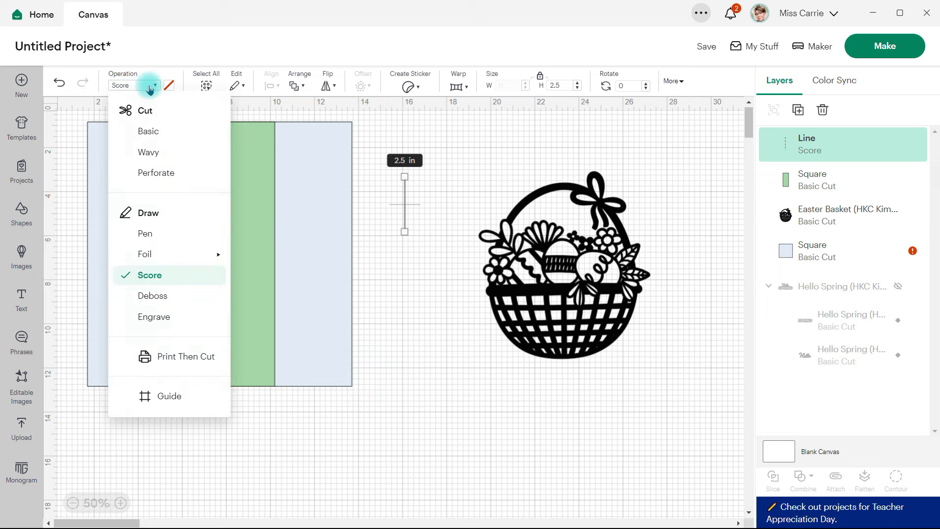
{"action": "left_click", "coordinate": [149, 133]}
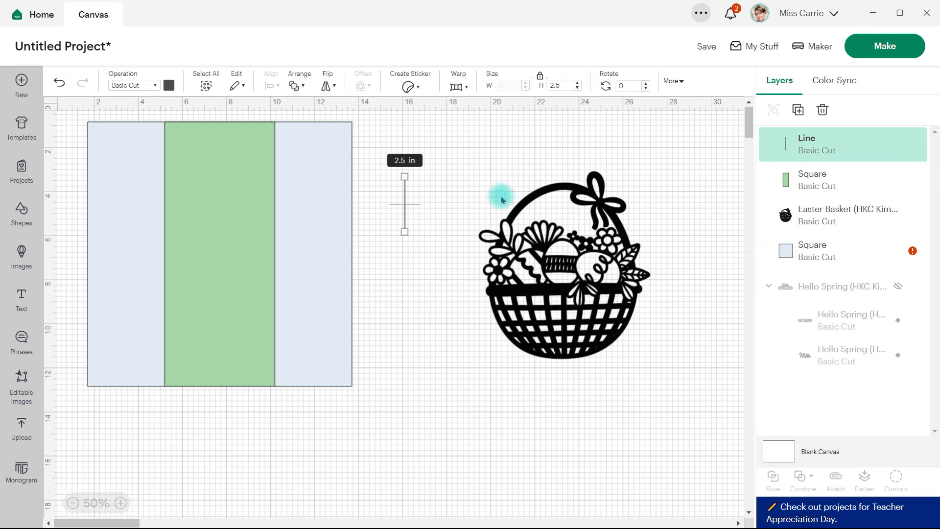
{"action": "double_click", "coordinate": [565, 87]}
{"action": "type", "text": "8.5"}
{"action": "key", "text": "Return"}
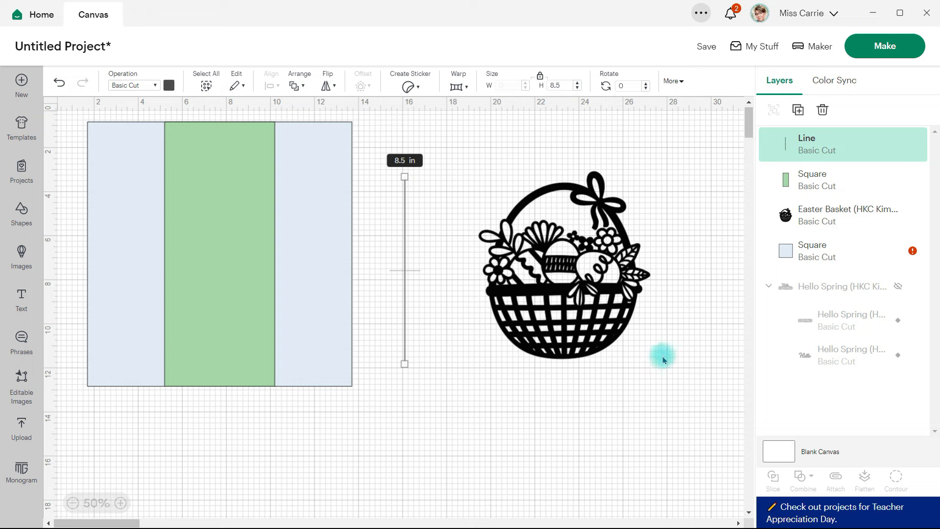
Step: Center the line and the Easter basket on each other, and change the basket's material color to white
{"action": "left_click_drag", "start_coordinate": [663, 357], "coordinate": [381, 153]}
{"action": "left_click", "coordinate": [270, 86]}
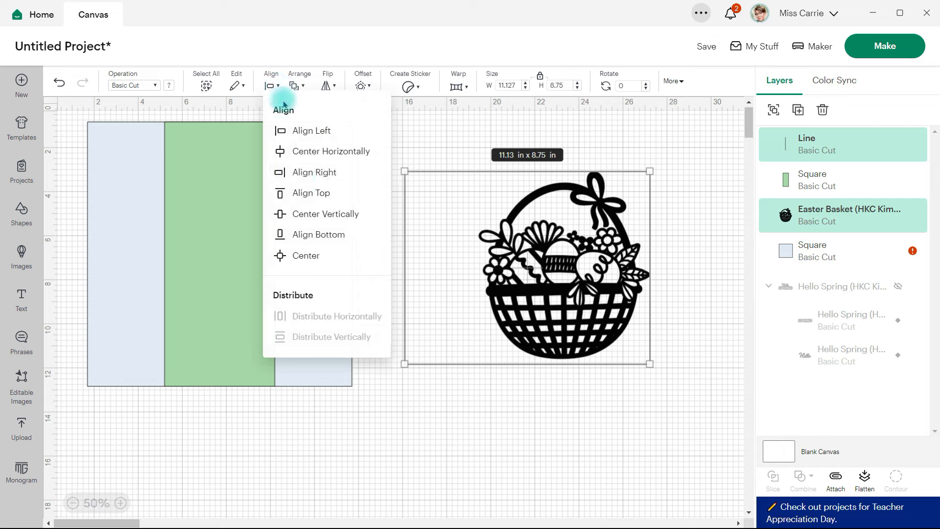
{"action": "left_click", "coordinate": [300, 256]}
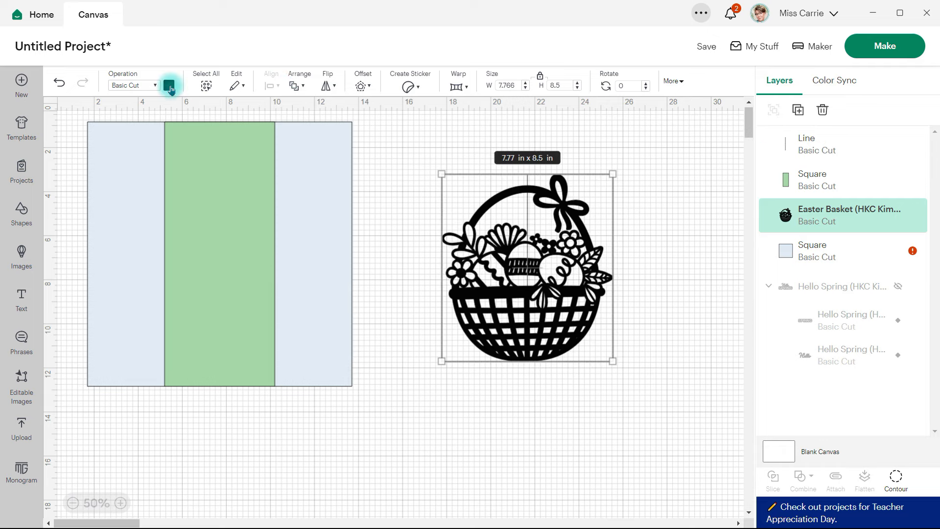
{"action": "left_click", "coordinate": [169, 86]}
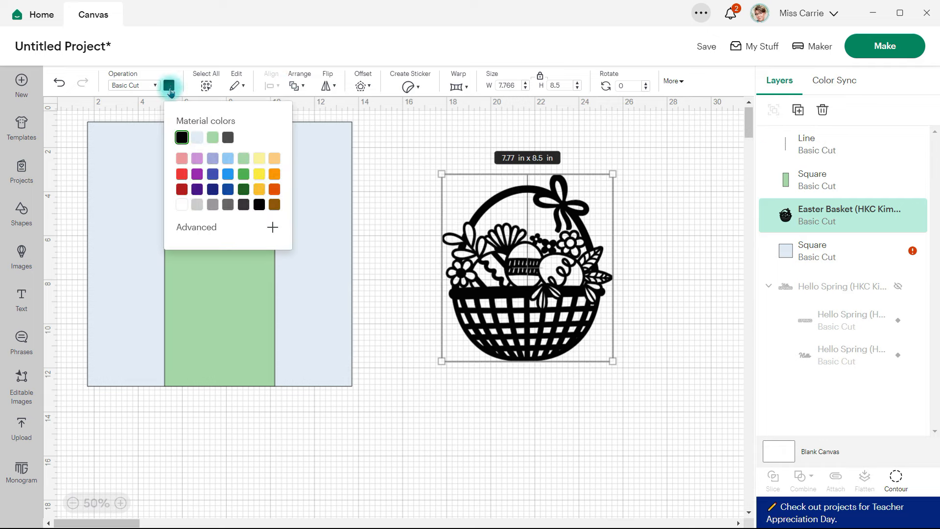
{"action": "left_click", "coordinate": [181, 204]}
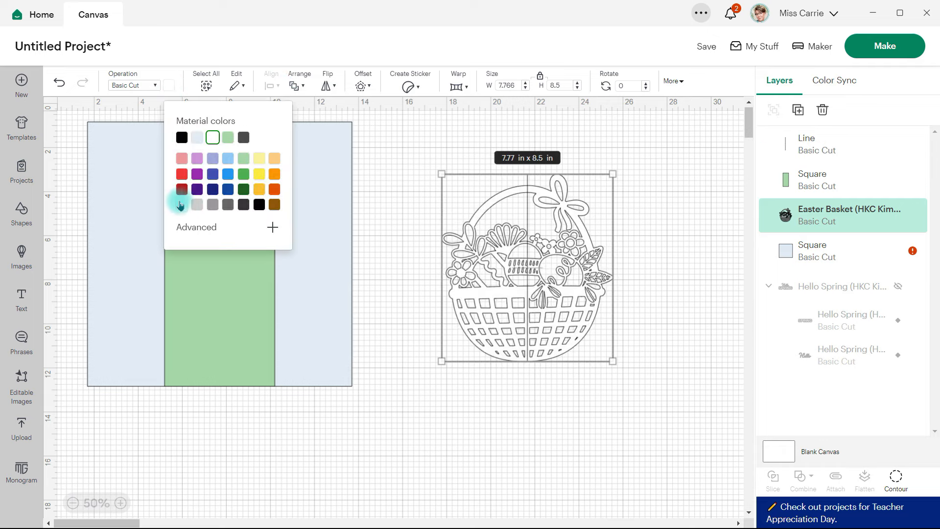
Step: Preview the second cutting mat, and attach the vertical line to the Easter basket
{"action": "left_click", "coordinate": [660, 327]}
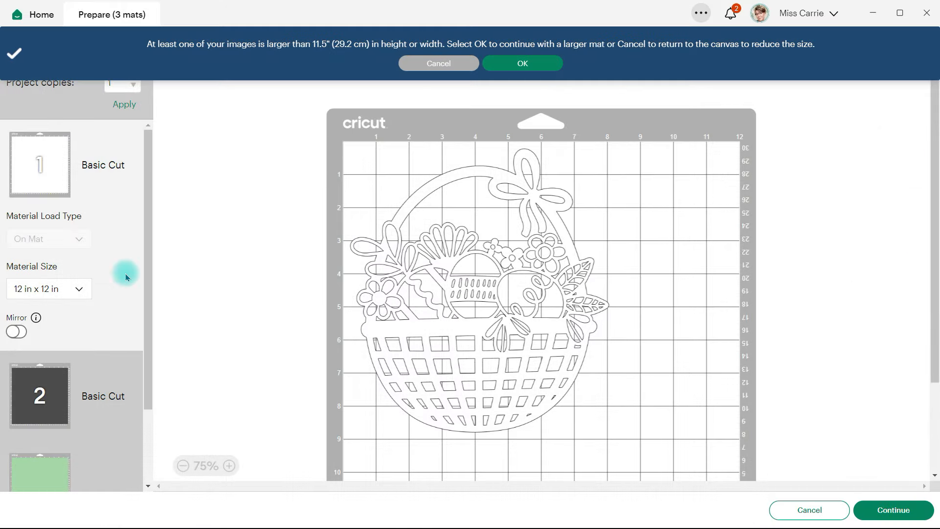
{"action": "left_click", "coordinate": [37, 405]}
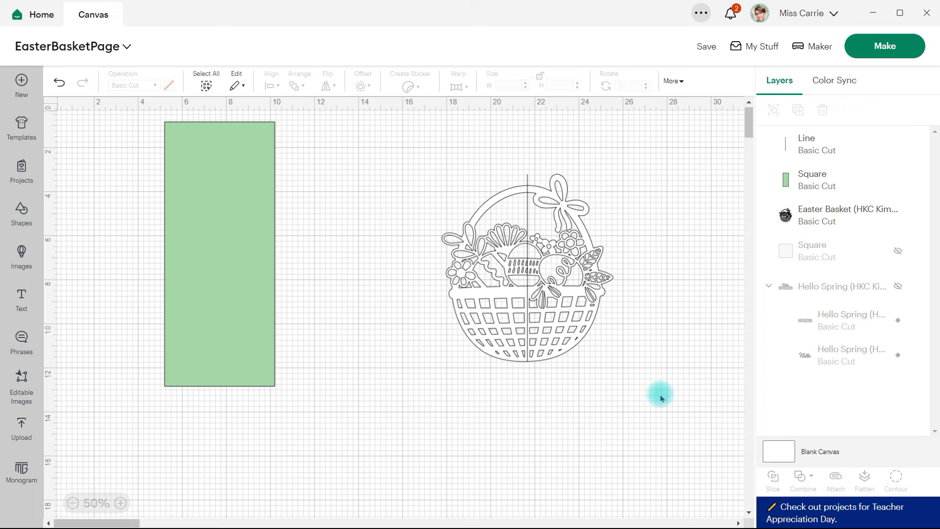
{"action": "left_click_drag", "start_coordinate": [660, 398], "coordinate": [408, 130]}
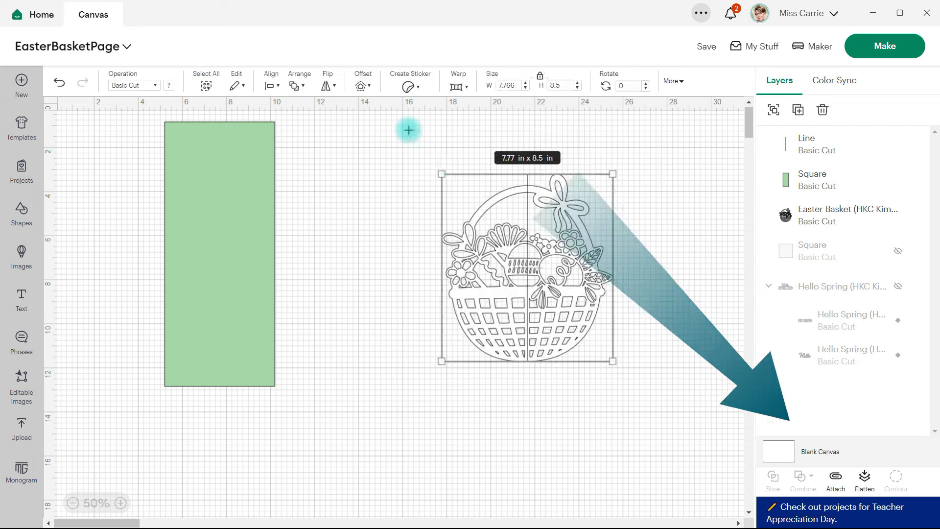
{"action": "left_click", "coordinate": [836, 478]}
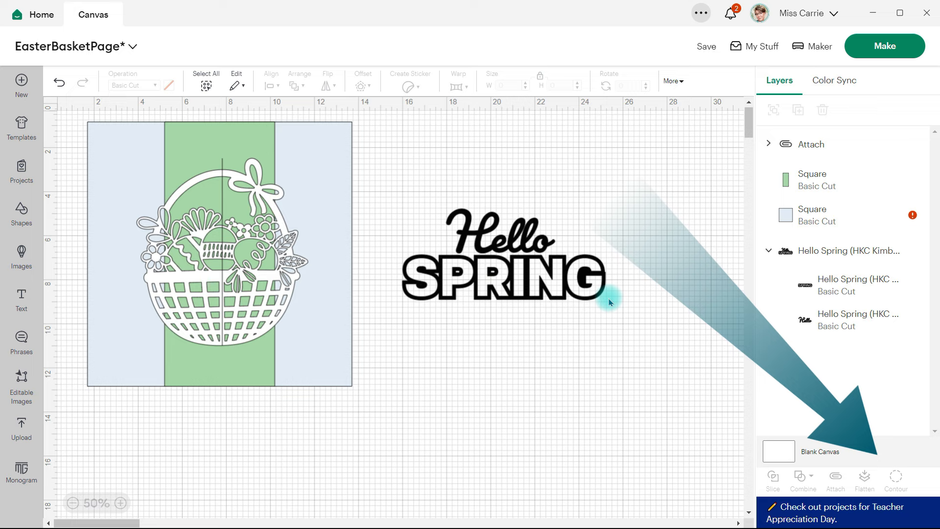
Step: Examine the contours of the SPRING layer in the Hello Spring design
{"action": "left_click", "coordinate": [829, 294]}
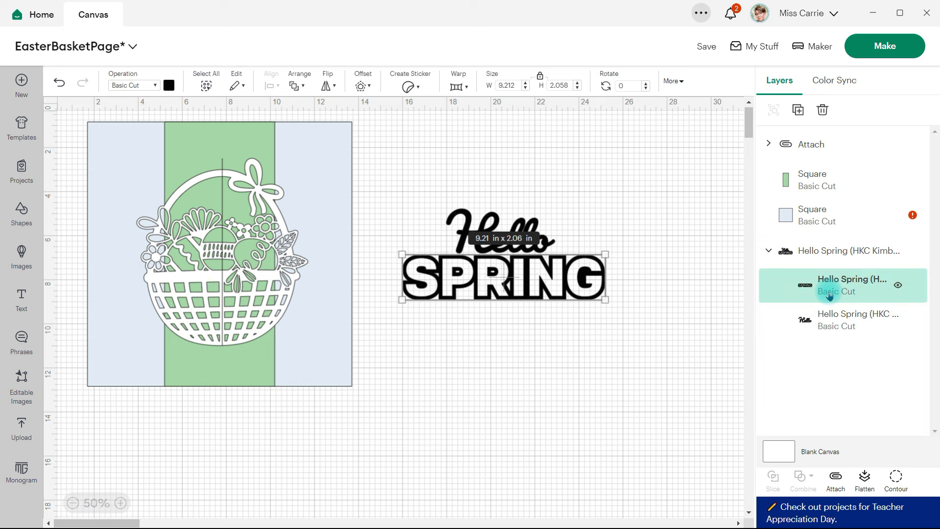
{"action": "left_click", "coordinate": [899, 479]}
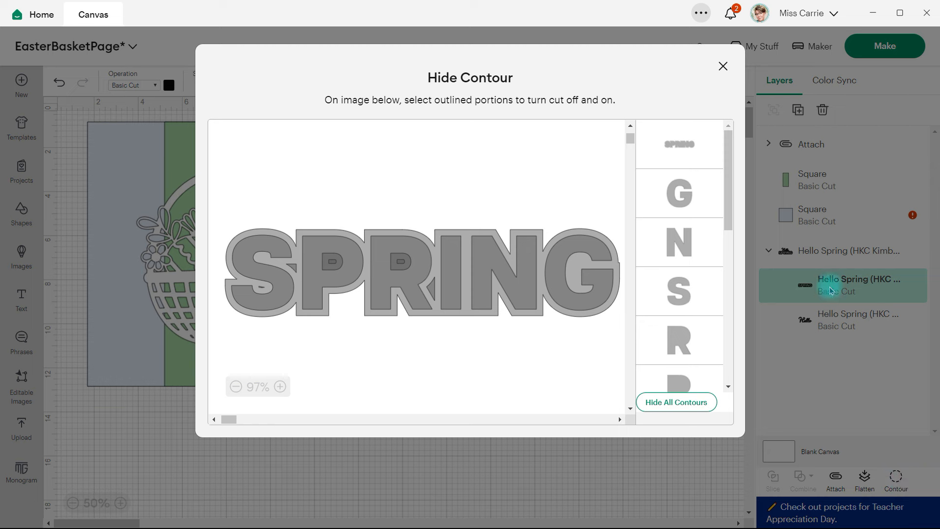
{"action": "left_click", "coordinate": [721, 66]}
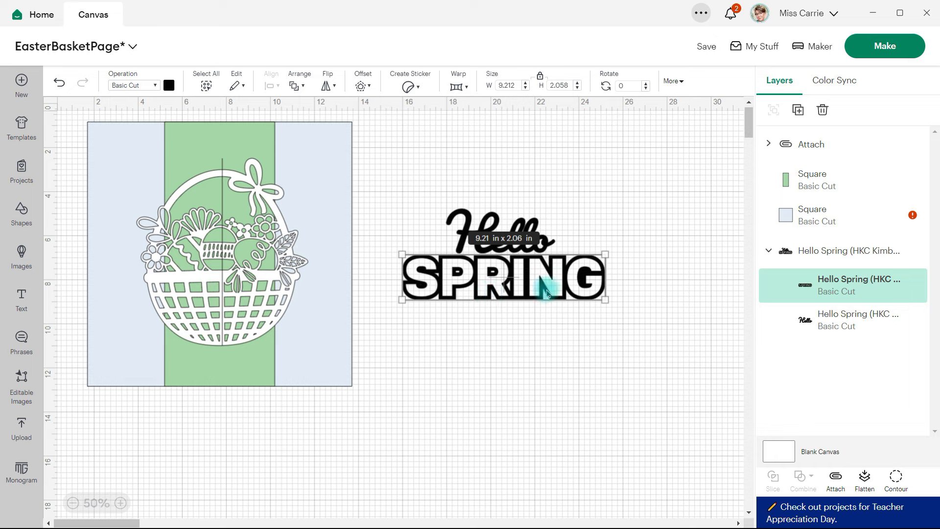
Step: Duplicate the SPRING layer, place the copy below the original, and hide the copy's outer outline contour
{"action": "left_click", "coordinate": [800, 112]}
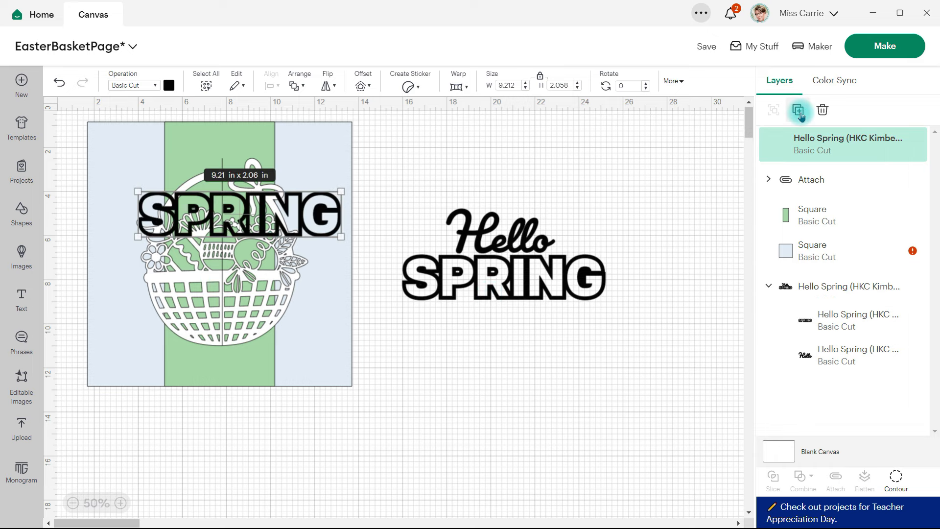
{"action": "left_click_drag", "start_coordinate": [263, 215], "coordinate": [539, 360]}
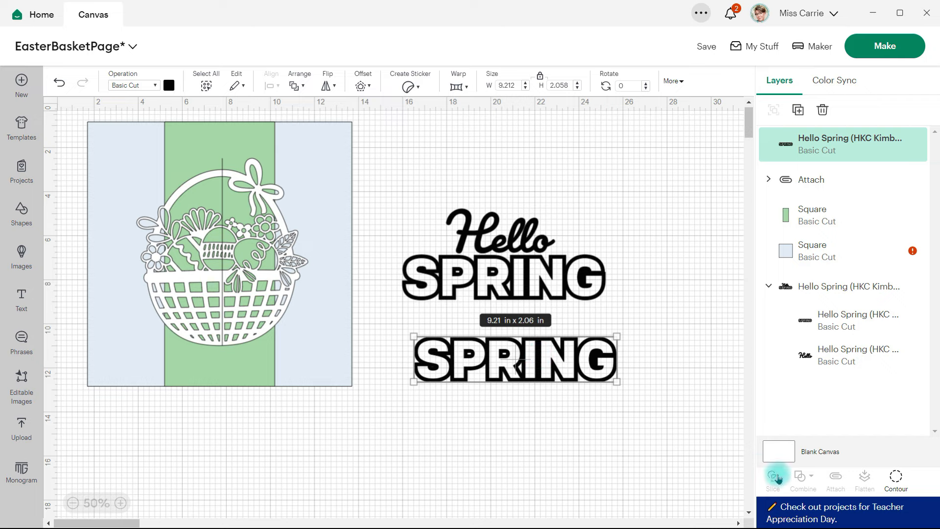
{"action": "left_click", "coordinate": [898, 477]}
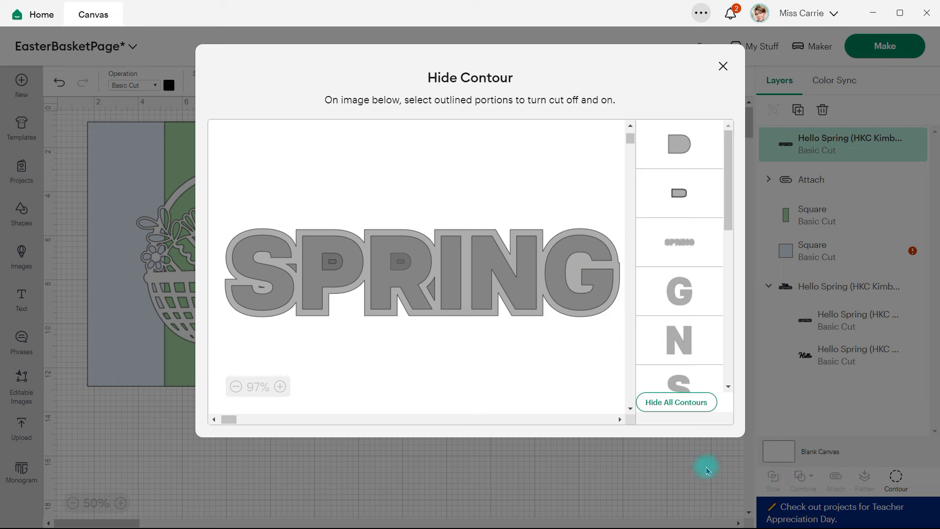
{"action": "left_click", "coordinate": [304, 314]}
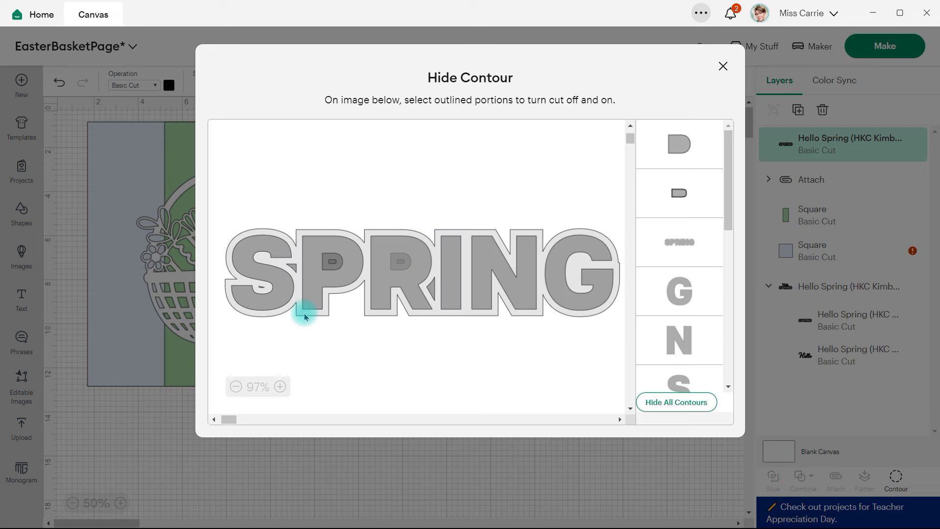
{"action": "left_click", "coordinate": [304, 316]}
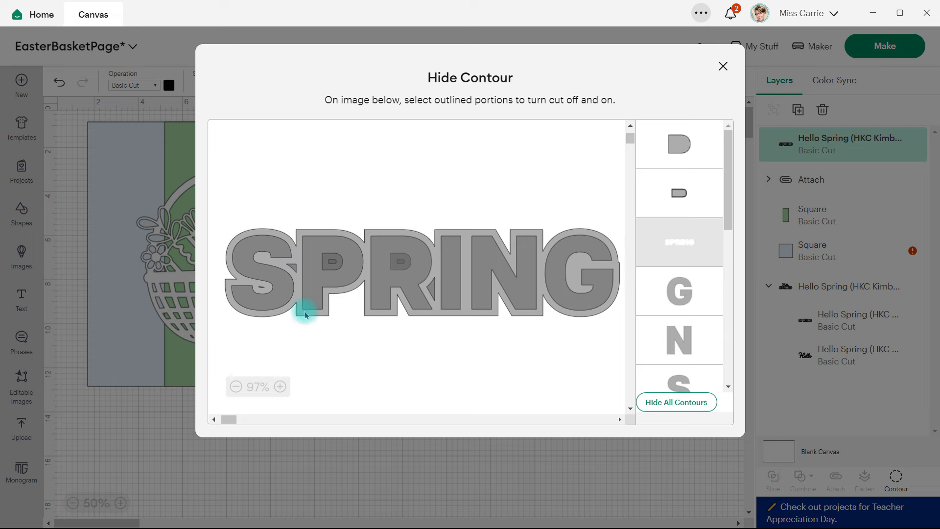
{"action": "left_click", "coordinate": [304, 314]}
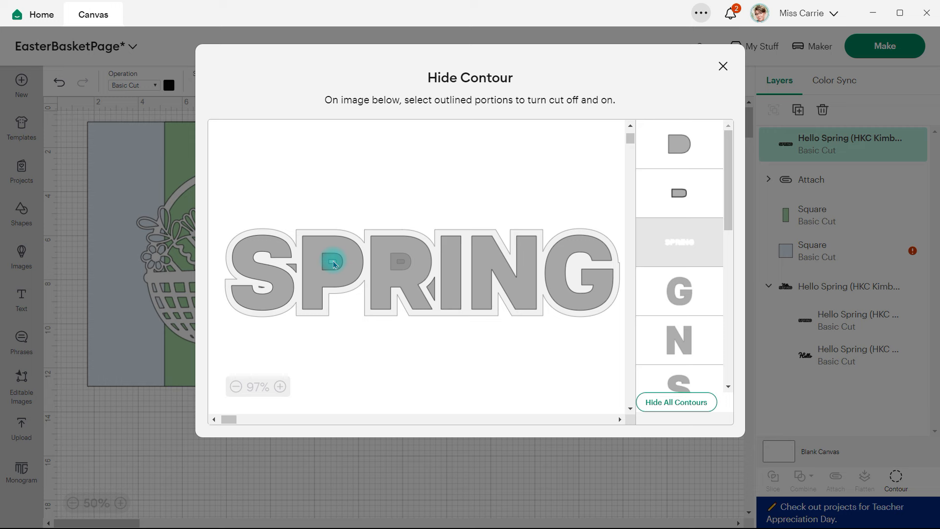
Step: Hide the copy's leftover inner contours: the small shapes inside P and R, the two triangular gaps, and the thin sliver in S
{"action": "left_click", "coordinate": [334, 265]}
{"action": "left_click", "coordinate": [606, 277]}
{"action": "left_click", "coordinate": [691, 197]}
{"action": "left_click", "coordinate": [691, 197]}
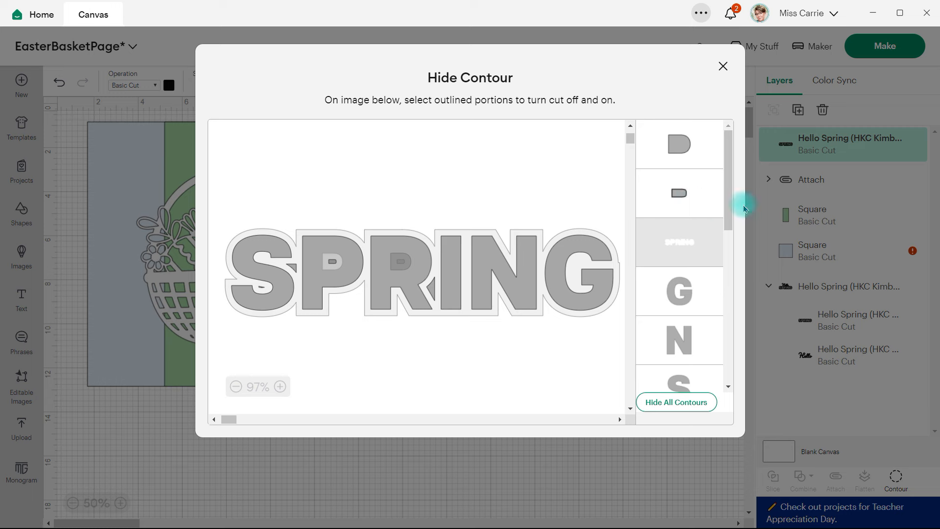
{"action": "left_click_drag", "start_coordinate": [730, 216], "coordinate": [730, 383]}
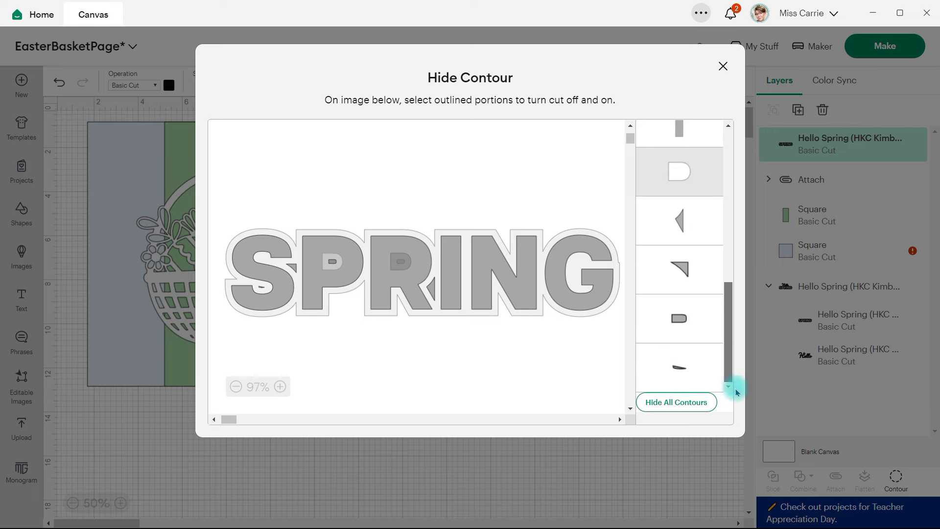
{"action": "left_click", "coordinate": [673, 320]}
{"action": "left_click", "coordinate": [671, 334]}
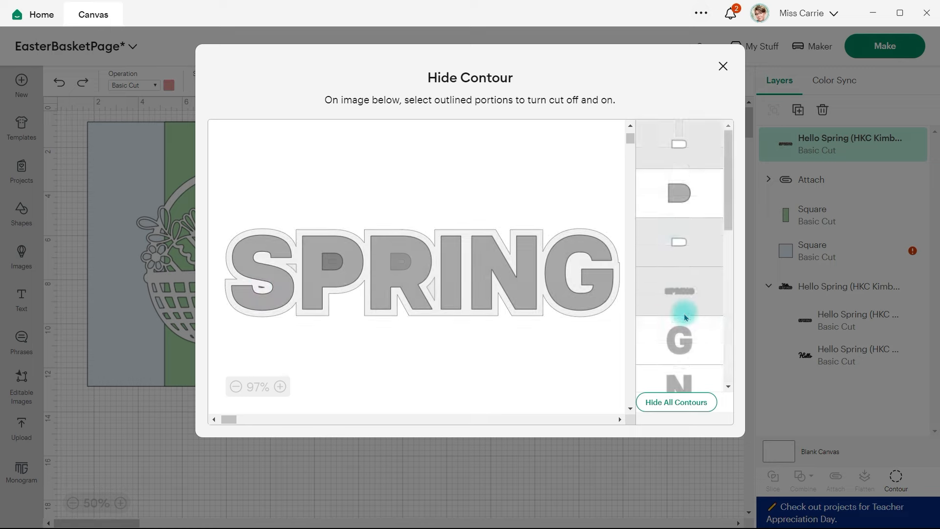
{"action": "scroll", "coordinate": [682, 310], "scroll_direction": "down", "scroll_amount": 3}
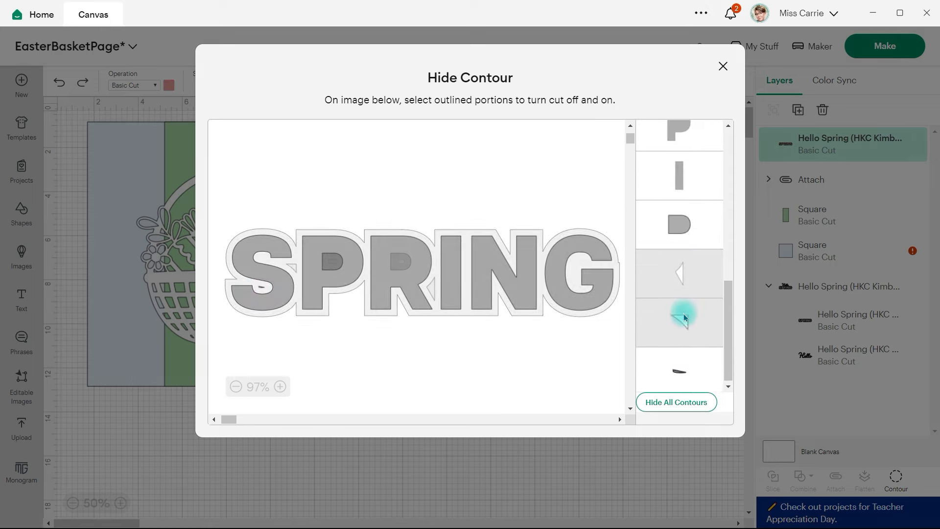
{"action": "left_click", "coordinate": [679, 367]}
{"action": "left_click", "coordinate": [722, 66]}
Step: Position the solid SPRING letters over the black SPRING outline in the Hello Spring design
{"action": "left_click", "coordinate": [545, 368]}
{"action": "left_click_drag", "start_coordinate": [567, 367], "coordinate": [557, 292]}
{"action": "left_click", "coordinate": [607, 378]}
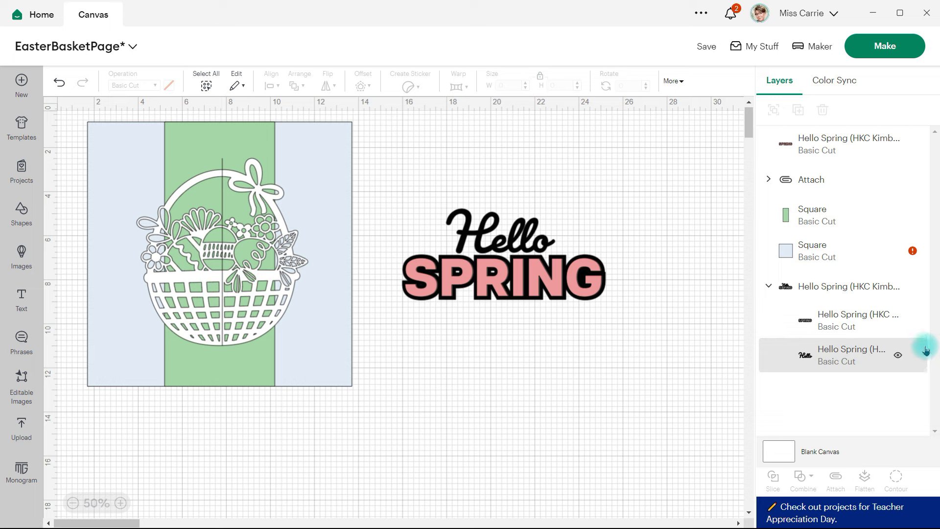
Step: Send the EasterBasketPage project to mat preparation and continue to the machine connection stage
{"action": "left_click", "coordinate": [883, 47]}
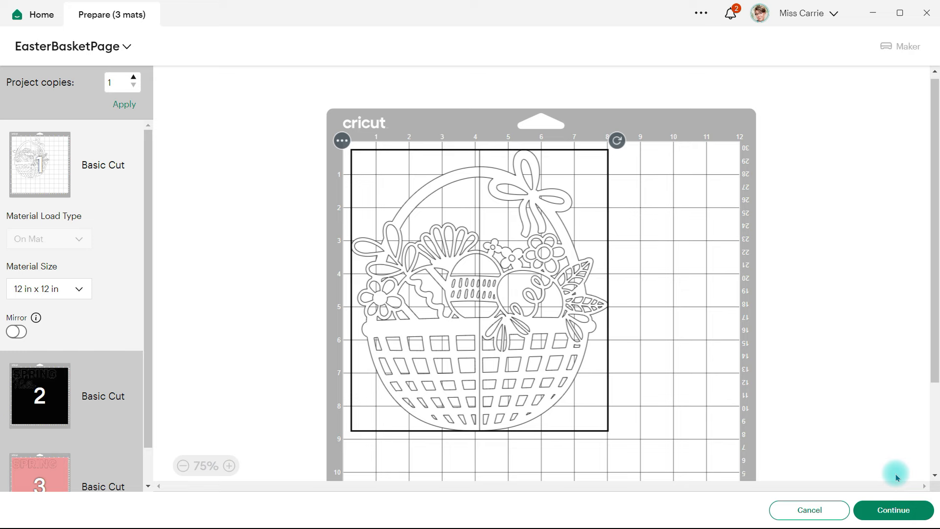
{"action": "left_click", "coordinate": [891, 509]}
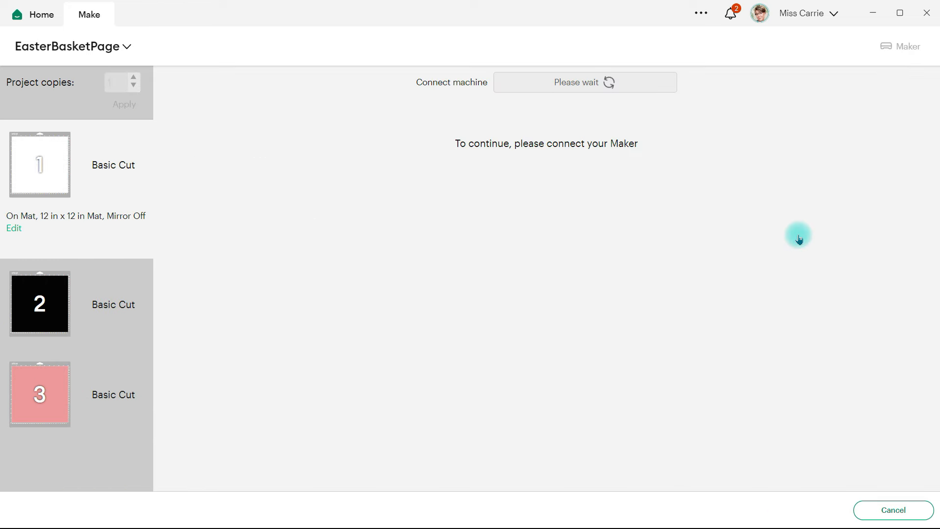